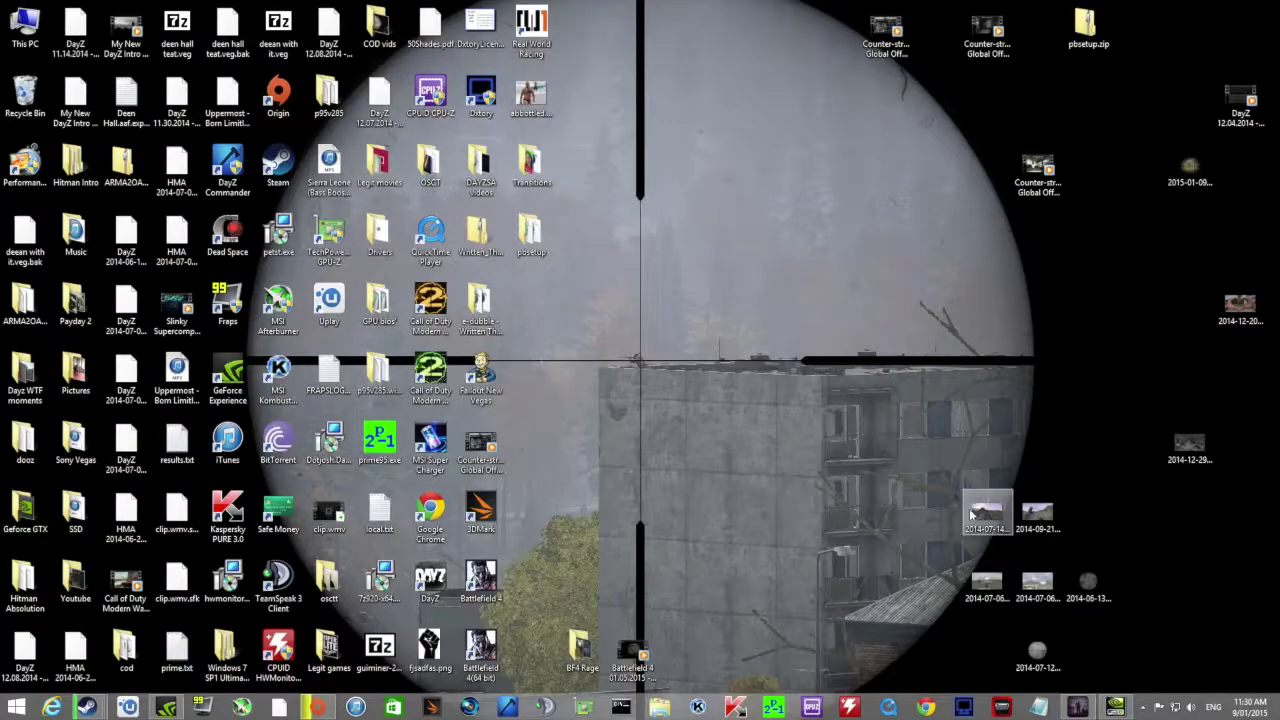
Open the NVIDIA Control Panel and look through the global 3D settings for the power management mode
{"action": "right_click", "coordinate": [770, 473]}
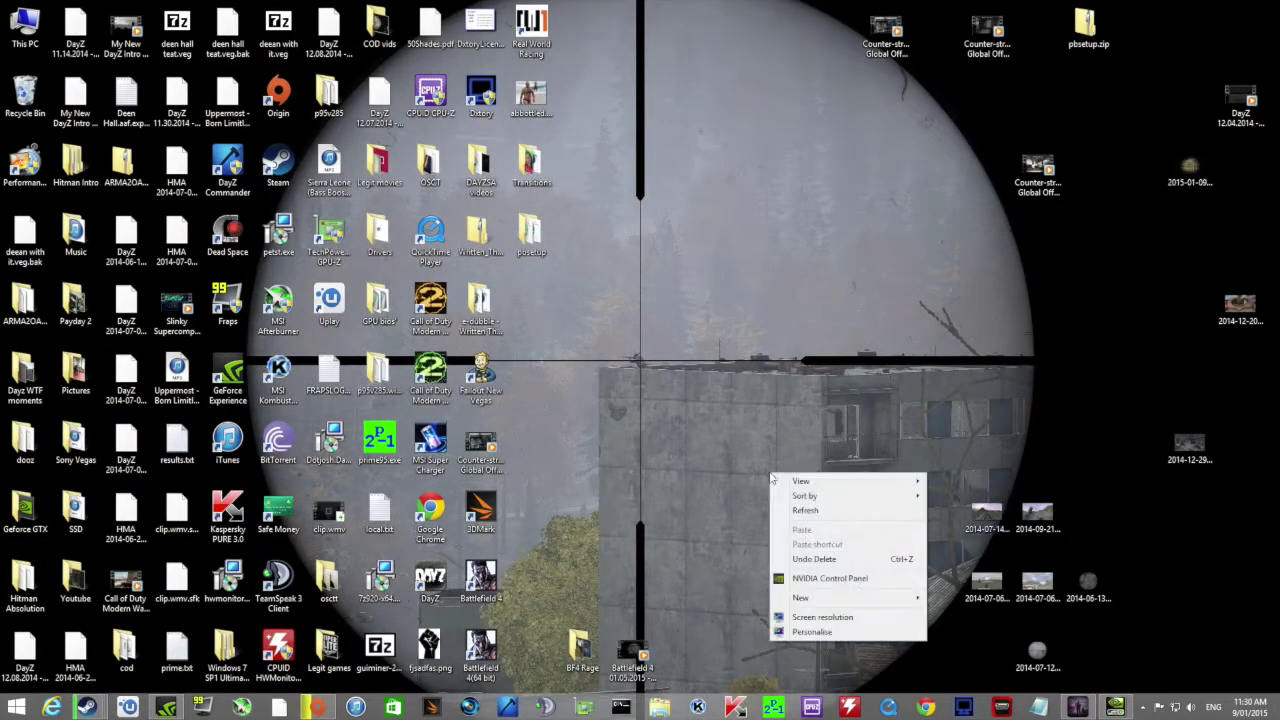
{"action": "left_click", "coordinate": [860, 588]}
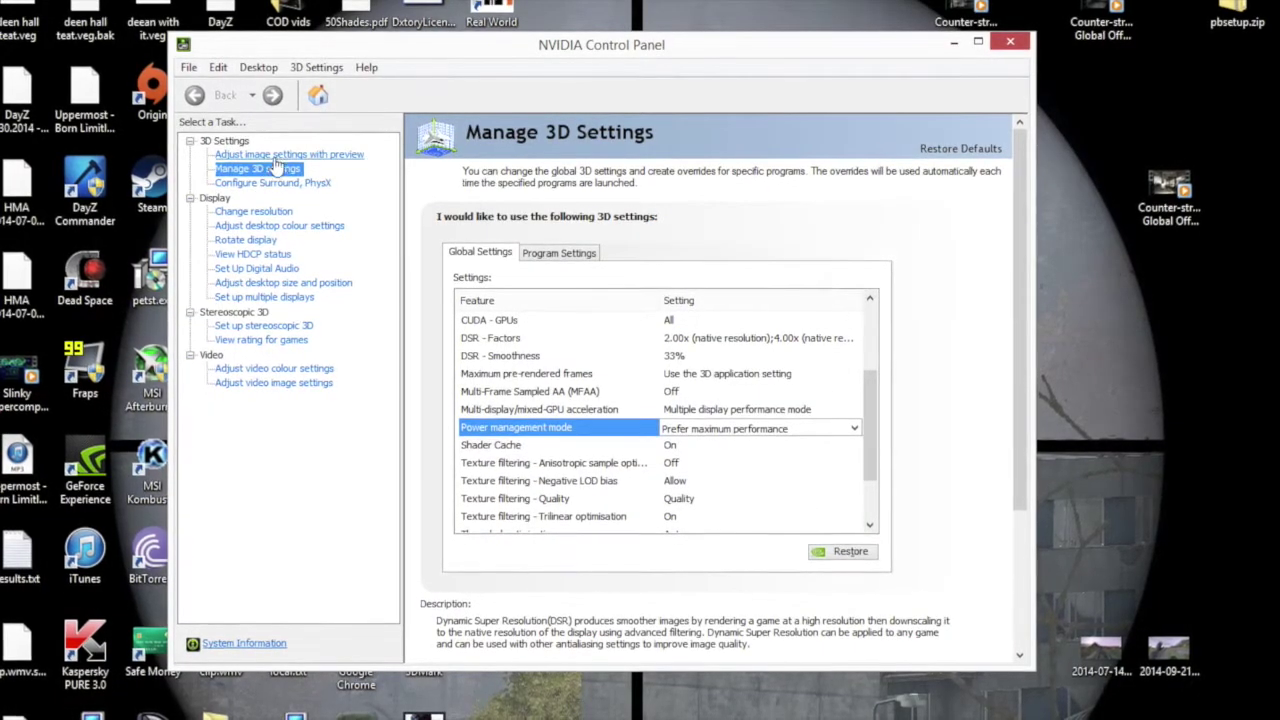
{"action": "scroll", "coordinate": [870, 368], "scroll_direction": "up", "scroll_amount": 3}
{"action": "scroll", "coordinate": [700, 420], "scroll_direction": "down", "scroll_amount": 3}
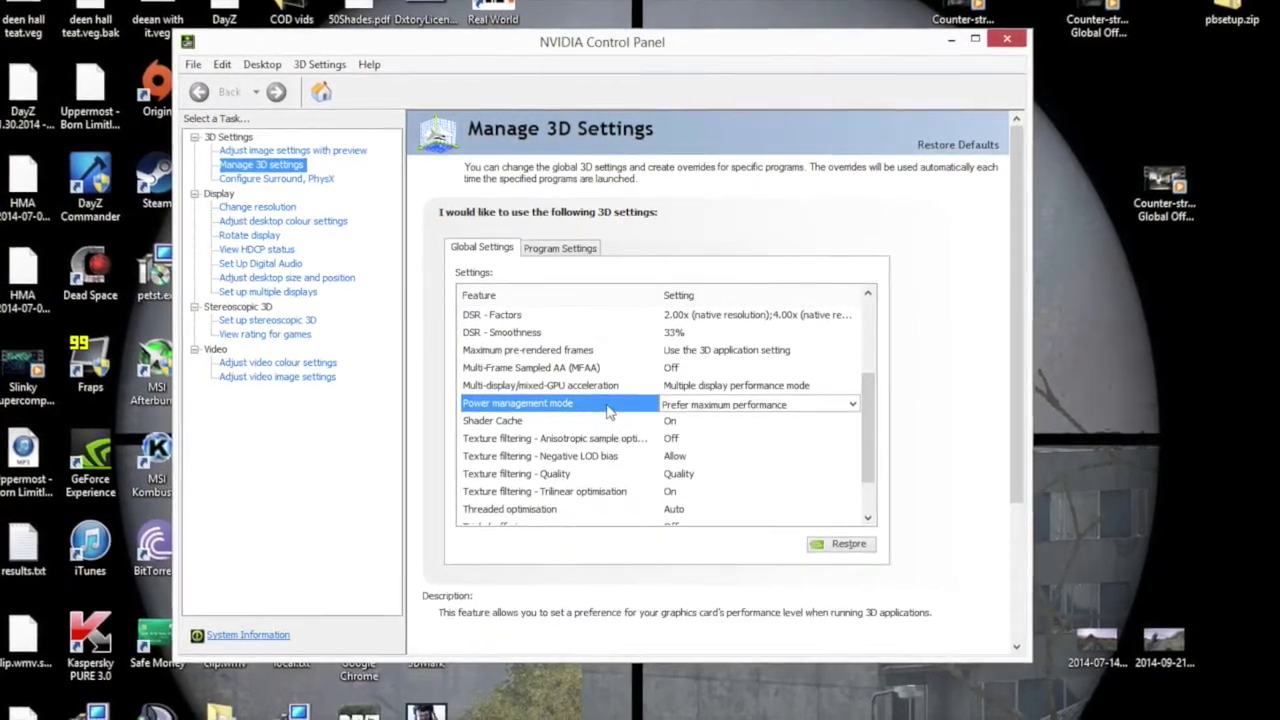
Set the global power management mode to Prefer maximum performance, apply it, and close the NVIDIA Control Panel
{"action": "left_click", "coordinate": [740, 406]}
{"action": "left_click", "coordinate": [755, 418]}
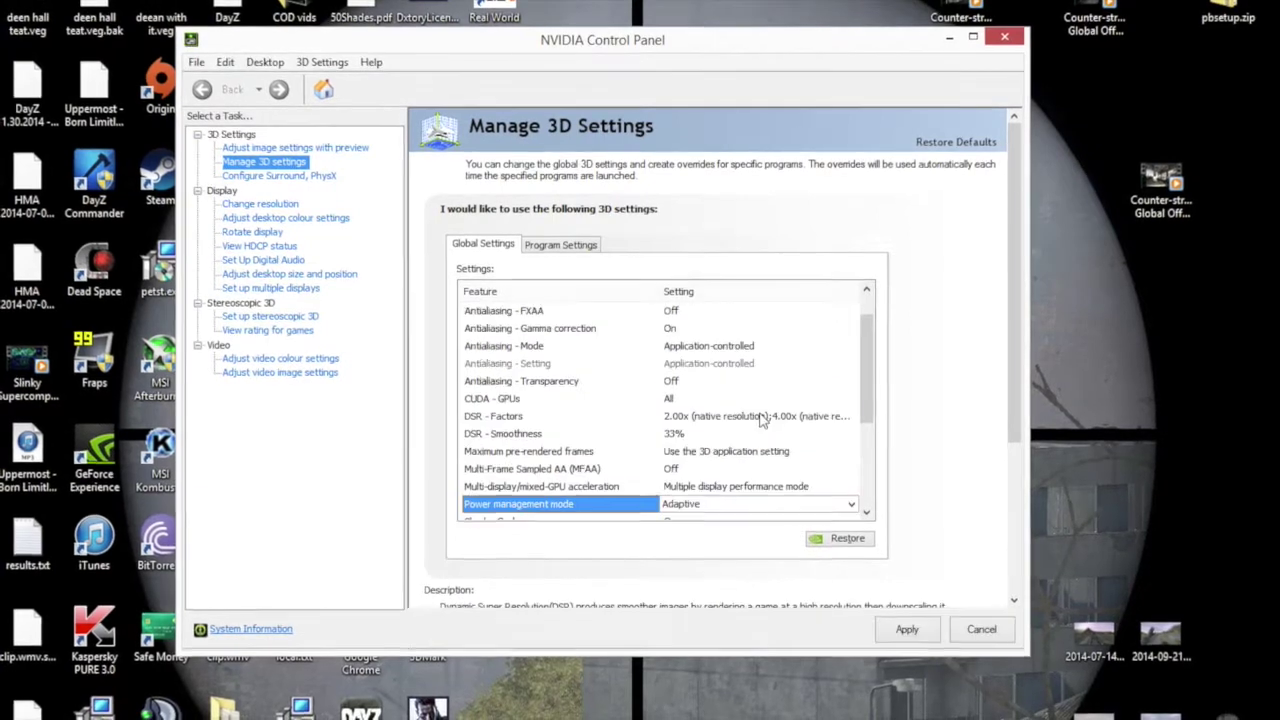
{"action": "left_click", "coordinate": [716, 502]}
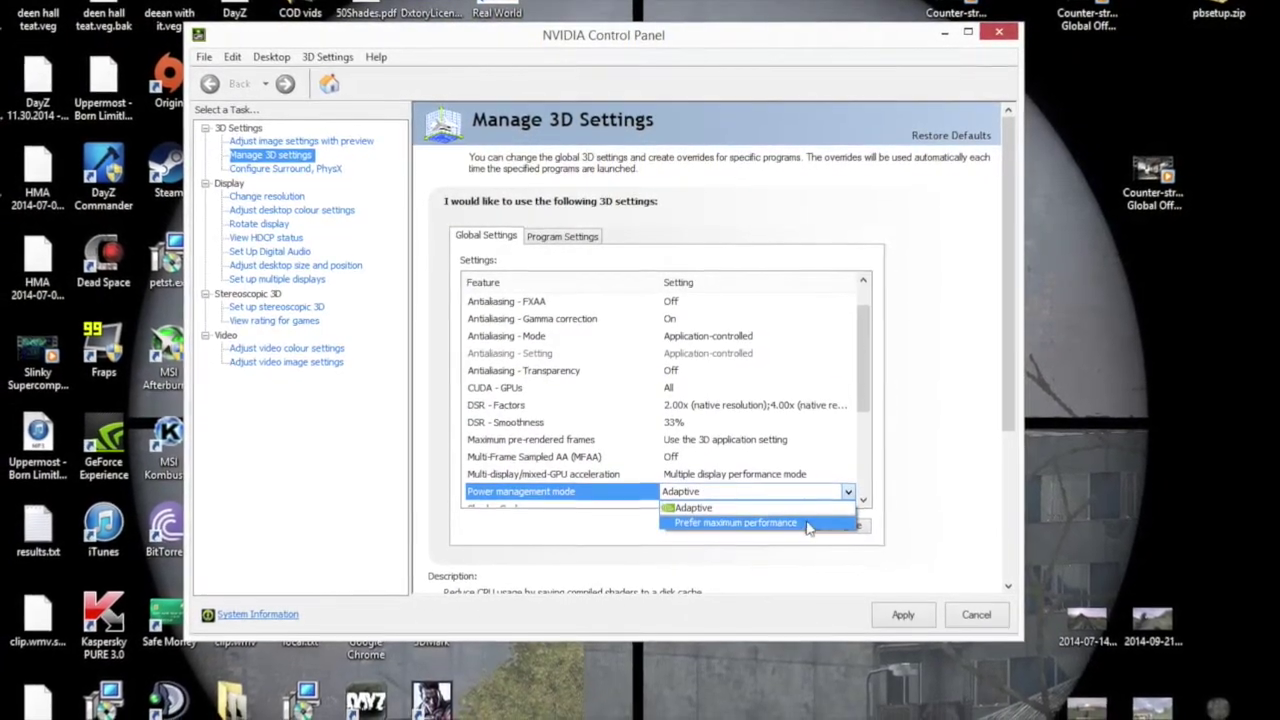
{"action": "left_click", "coordinate": [808, 521]}
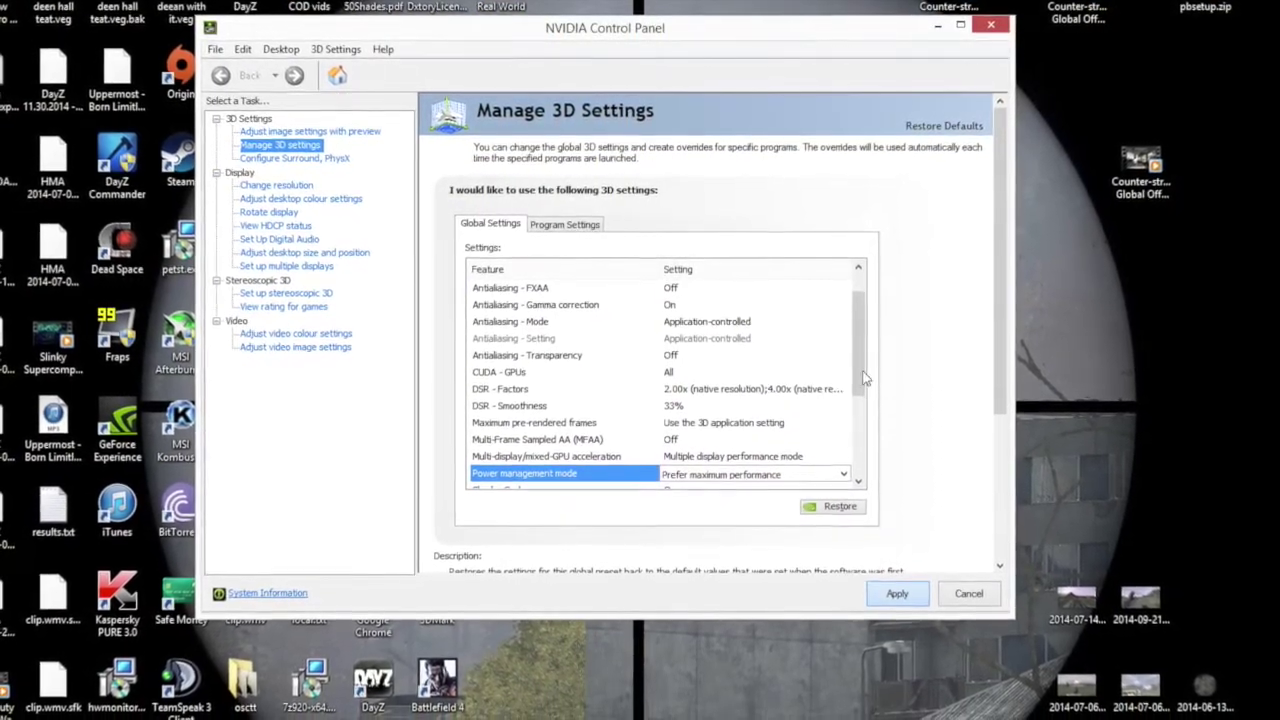
{"action": "left_click_drag", "start_coordinate": [860, 366], "coordinate": [862, 378]}
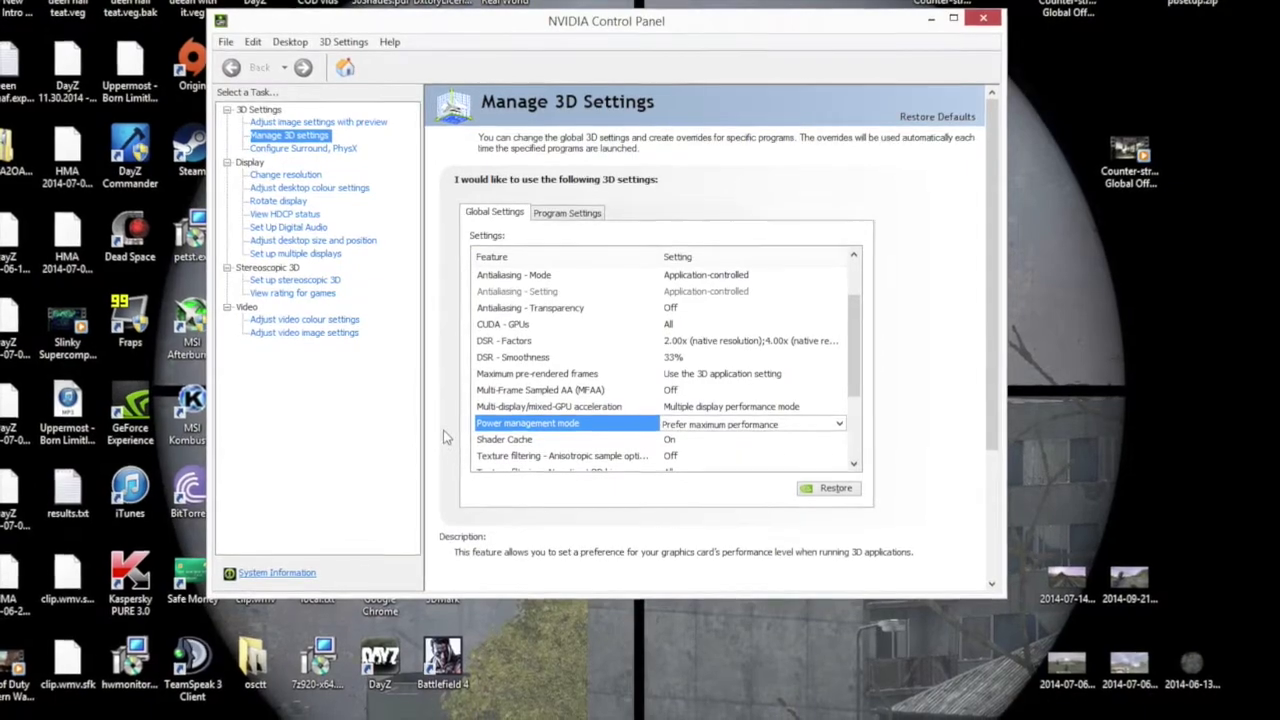
{"action": "left_click_drag", "start_coordinate": [692, 25], "coordinate": [532, 40]}
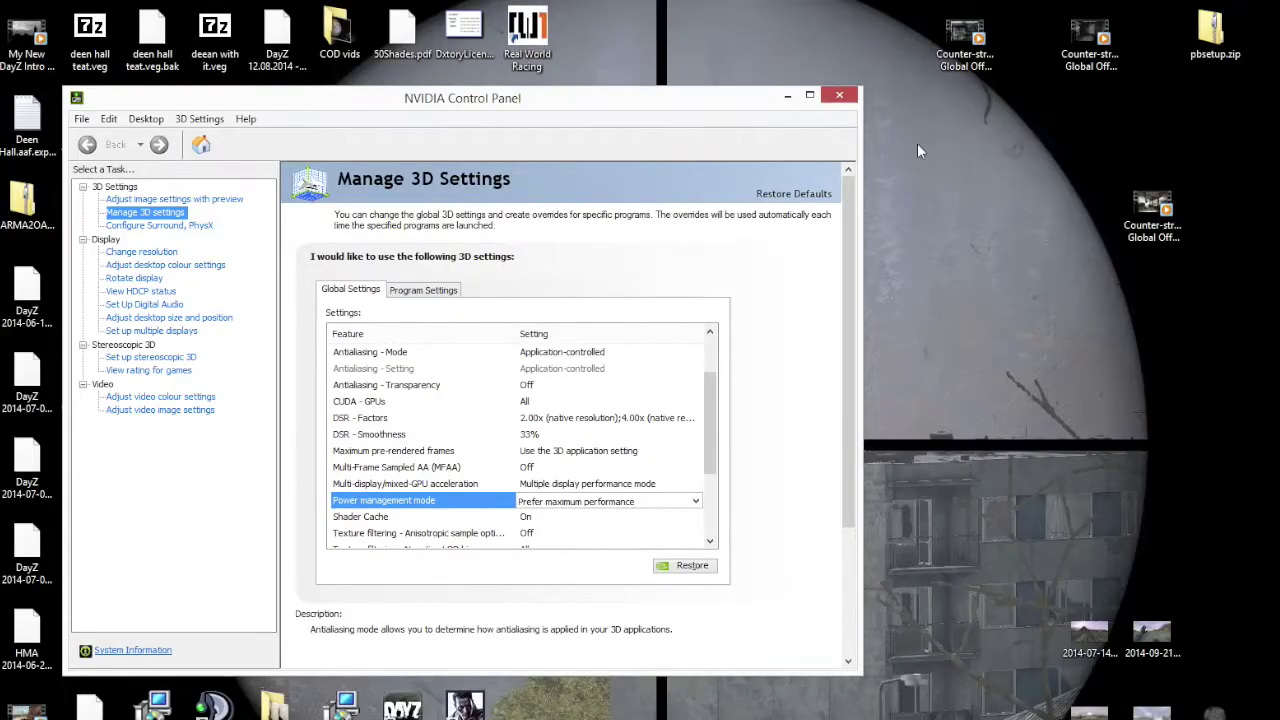
{"action": "left_click", "coordinate": [839, 94]}
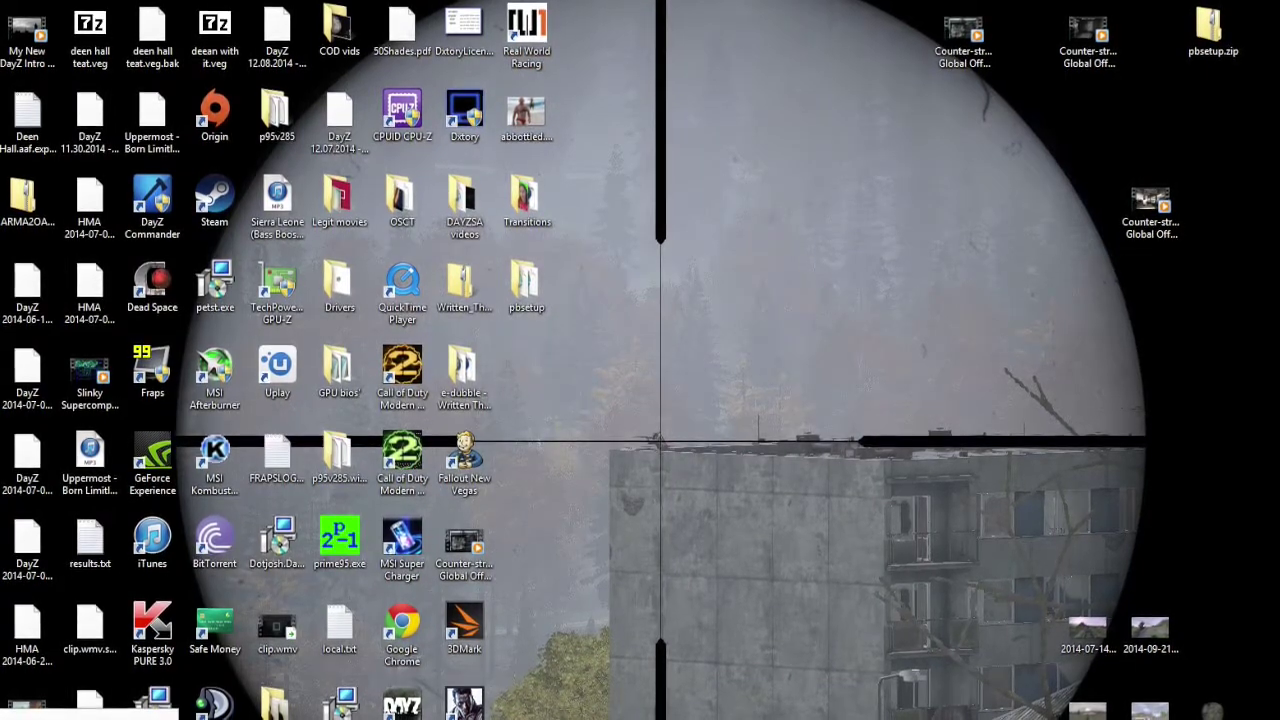
In NVIDIA GeForce Experience, optimise the game settings for both DayZ entries in the games list
{"action": "scroll", "coordinate": [530, 320], "scroll_direction": "down", "scroll_amount": 1}
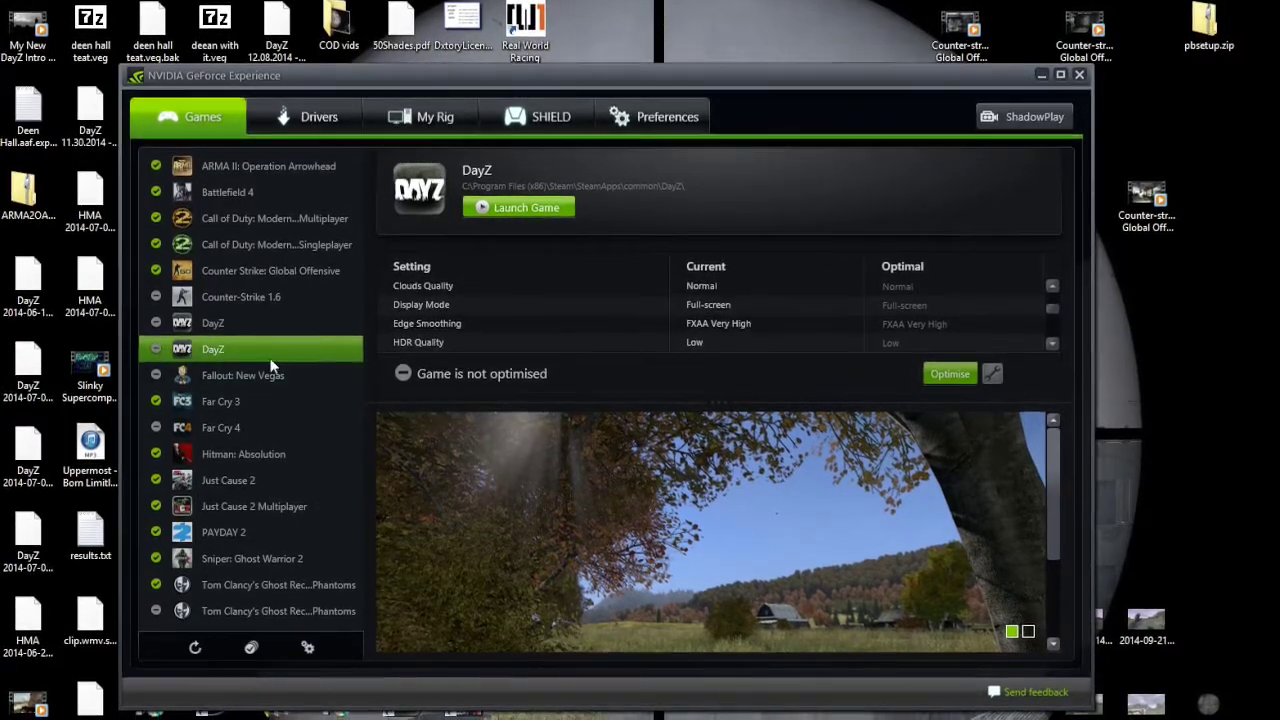
{"action": "left_click", "coordinate": [250, 324]}
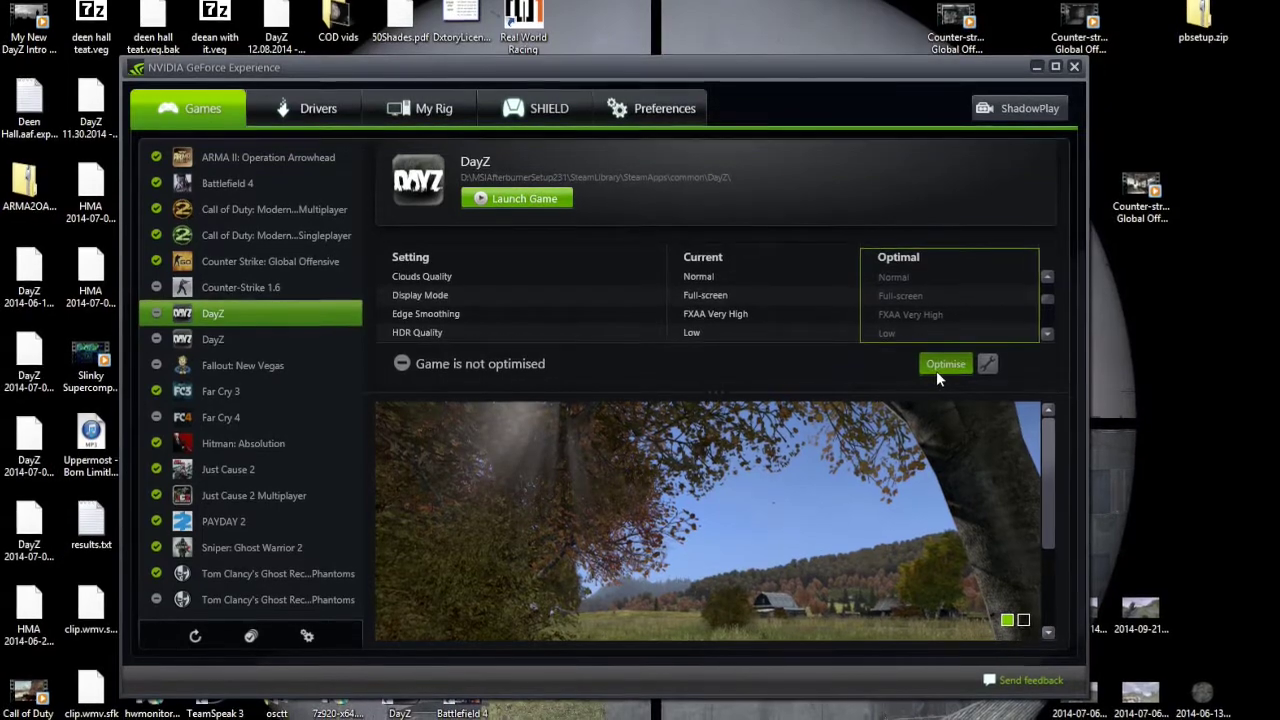
{"action": "left_click", "coordinate": [938, 370]}
{"action": "left_click", "coordinate": [271, 341]}
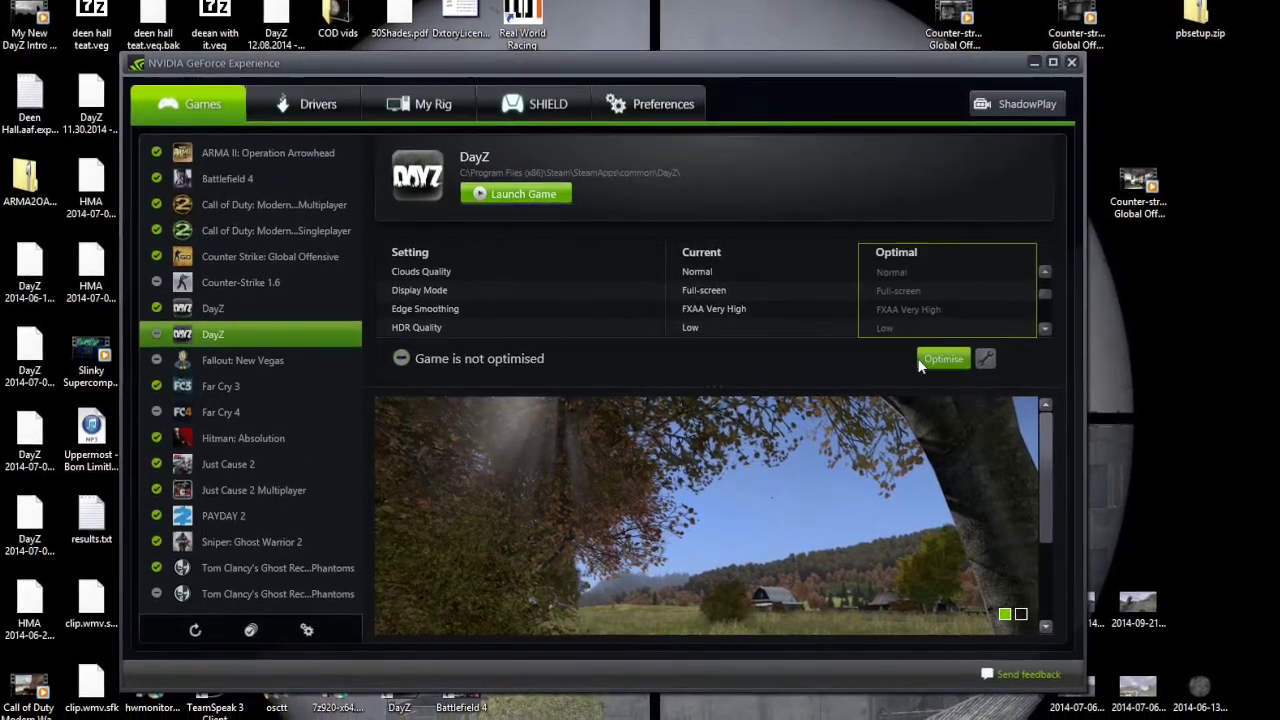
{"action": "left_click", "coordinate": [922, 360]}
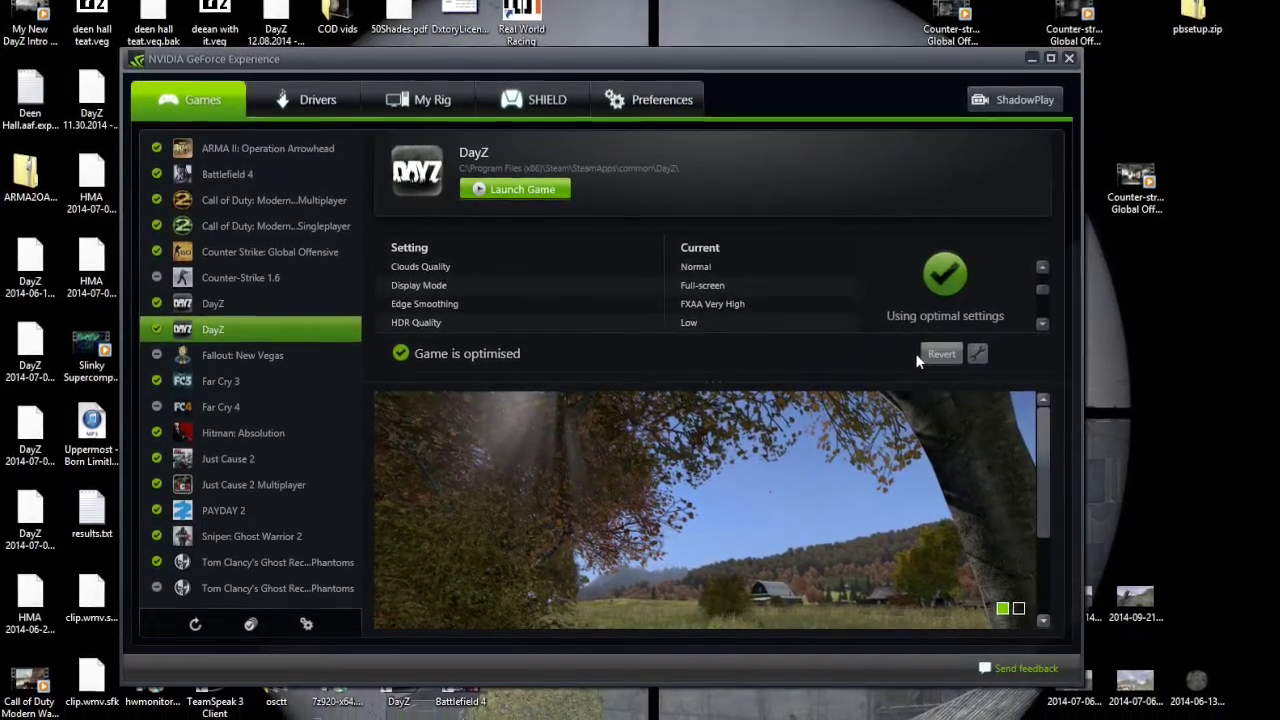
Review the full list of graphics settings applied to the second DayZ entry, from alpha to coverage through texture filtering
{"action": "scroll", "coordinate": [736, 265], "scroll_direction": "down", "scroll_amount": 6}
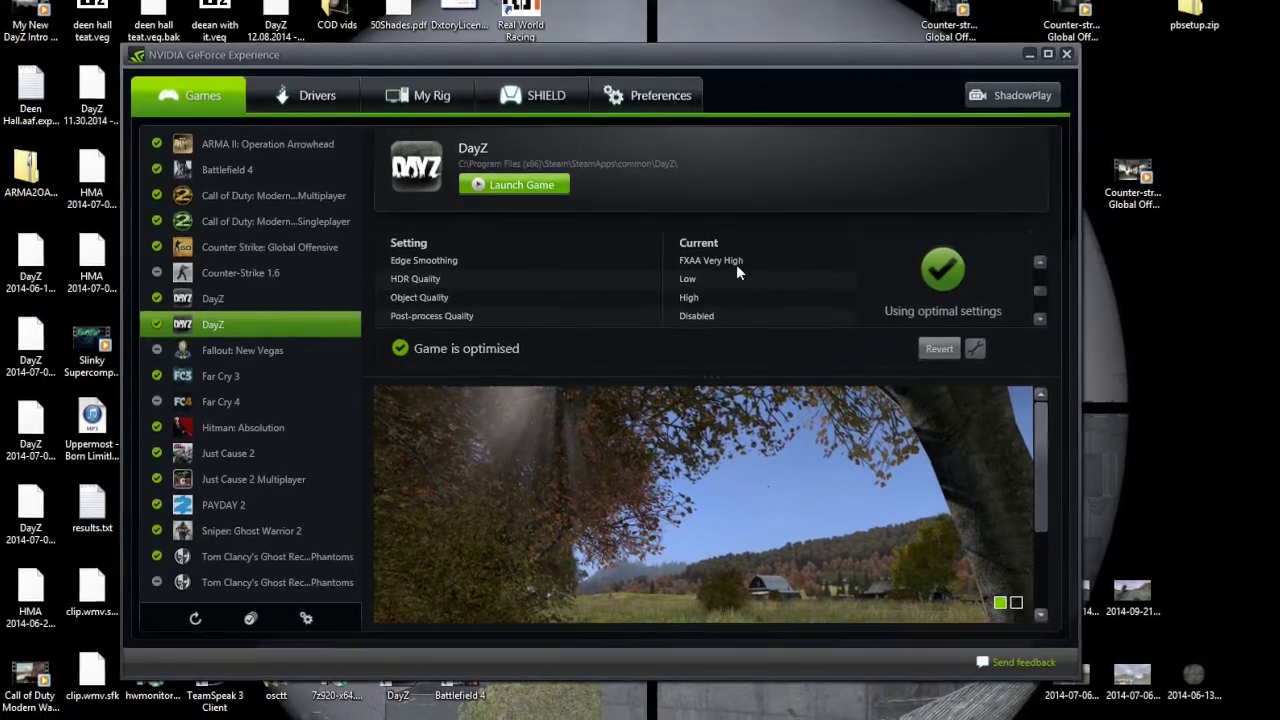
{"action": "scroll", "coordinate": [735, 261], "scroll_direction": "down", "scroll_amount": 1}
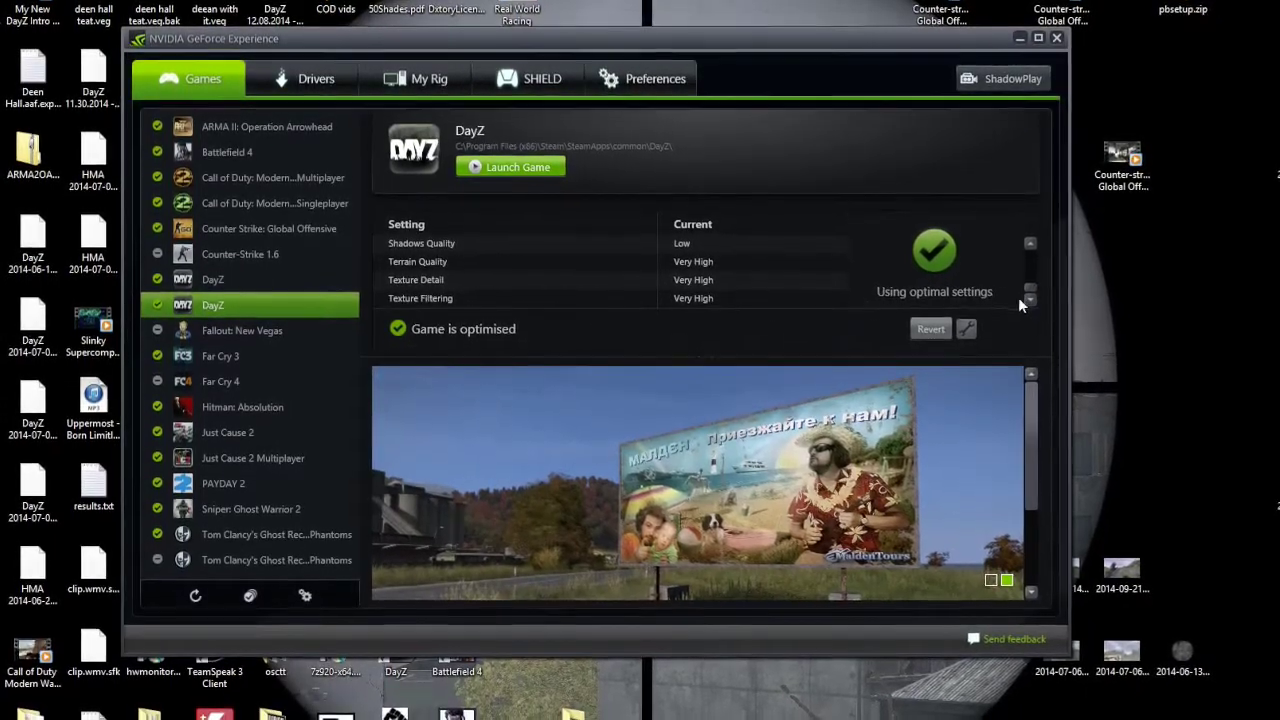
{"action": "scroll", "coordinate": [688, 256], "scroll_direction": "up", "scroll_amount": 5}
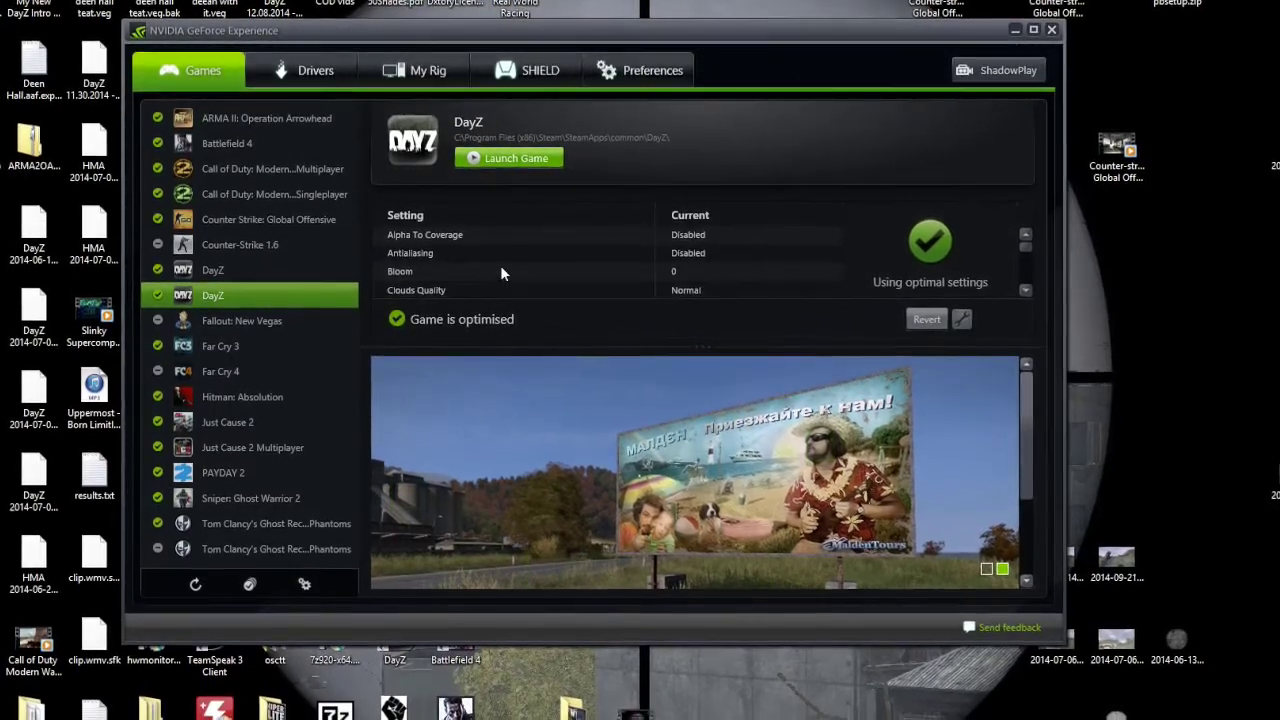
{"action": "scroll", "coordinate": [766, 265], "scroll_direction": "down", "scroll_amount": 3}
{"action": "scroll", "coordinate": [747, 268], "scroll_direction": "down", "scroll_amount": 2}
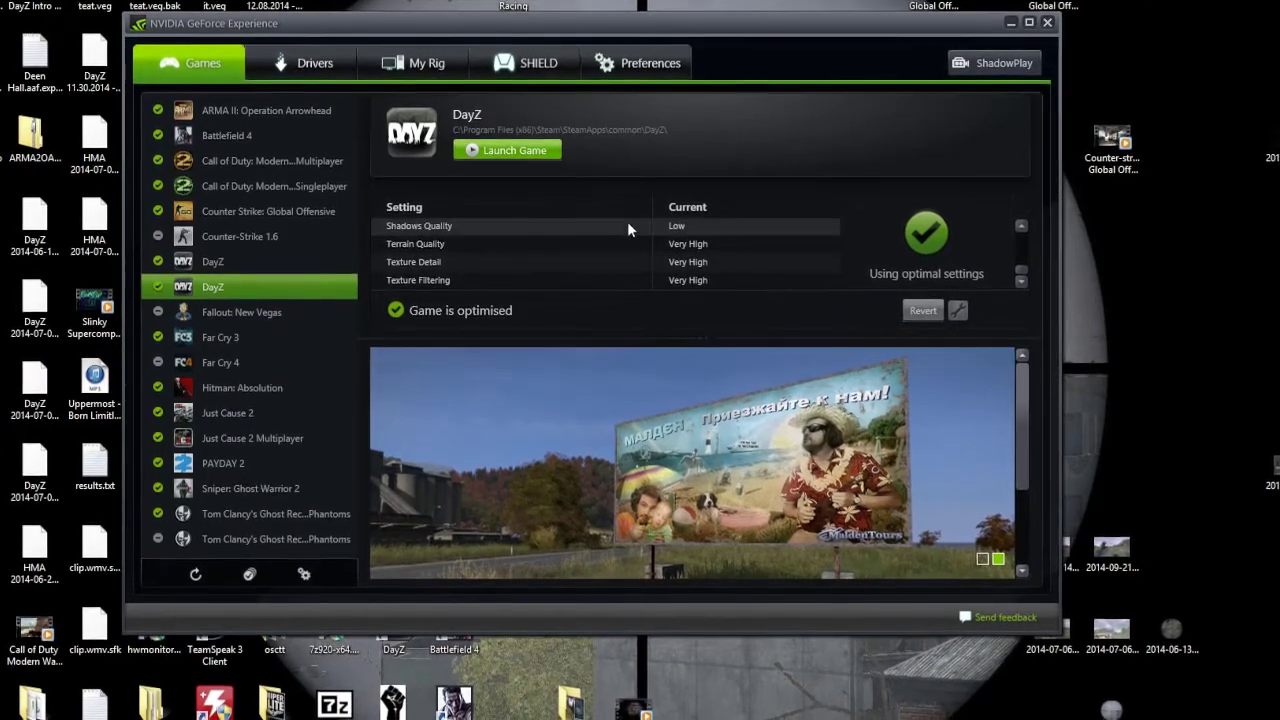
{"action": "scroll", "coordinate": [559, 249], "scroll_direction": "up", "scroll_amount": 5}
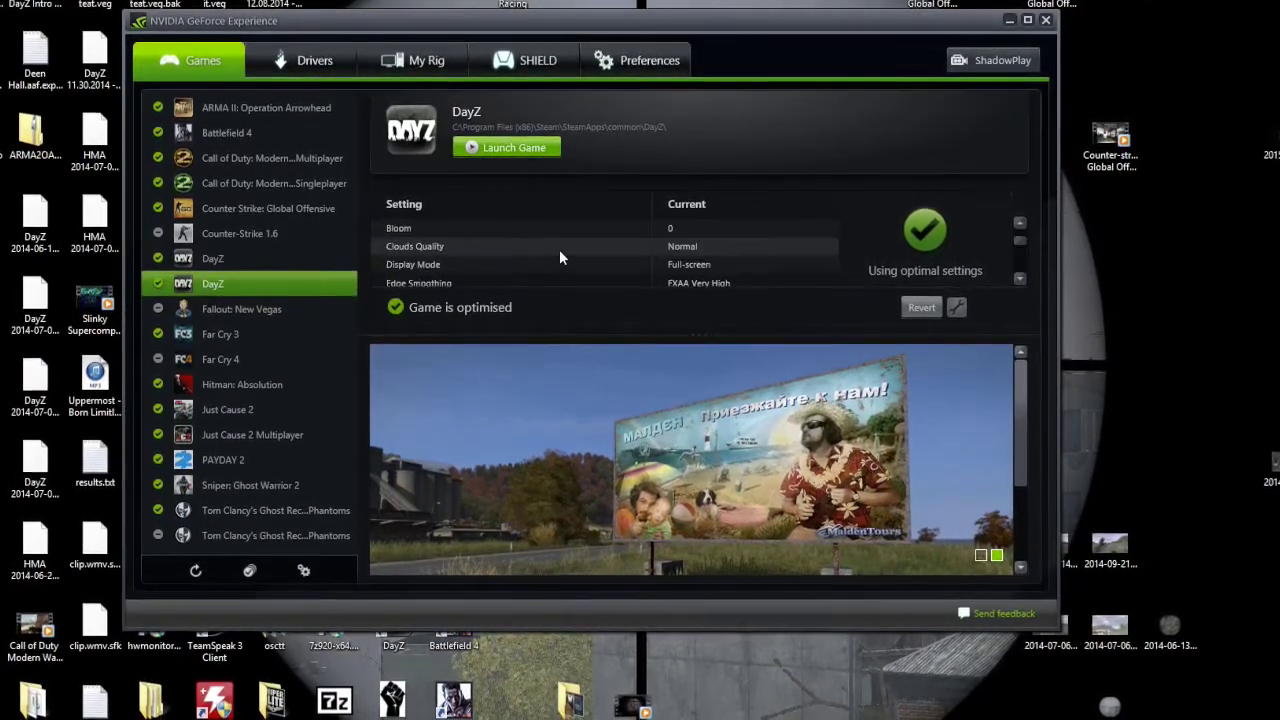
{"action": "mouse_move", "coordinate": [559, 249]}
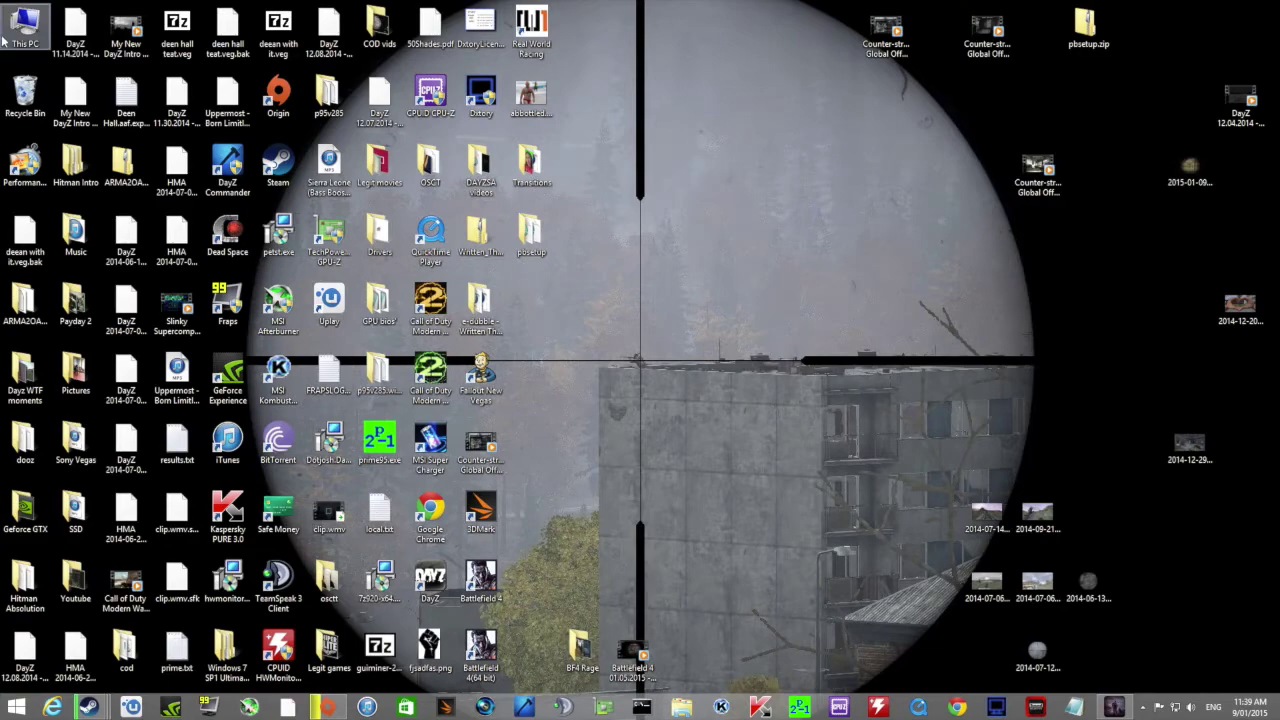
Open Computer Management from This PC and show Disk Management
{"action": "double_click", "coordinate": [14, 34]}
{"action": "left_click_drag", "start_coordinate": [692, 160], "coordinate": [610, 90]}
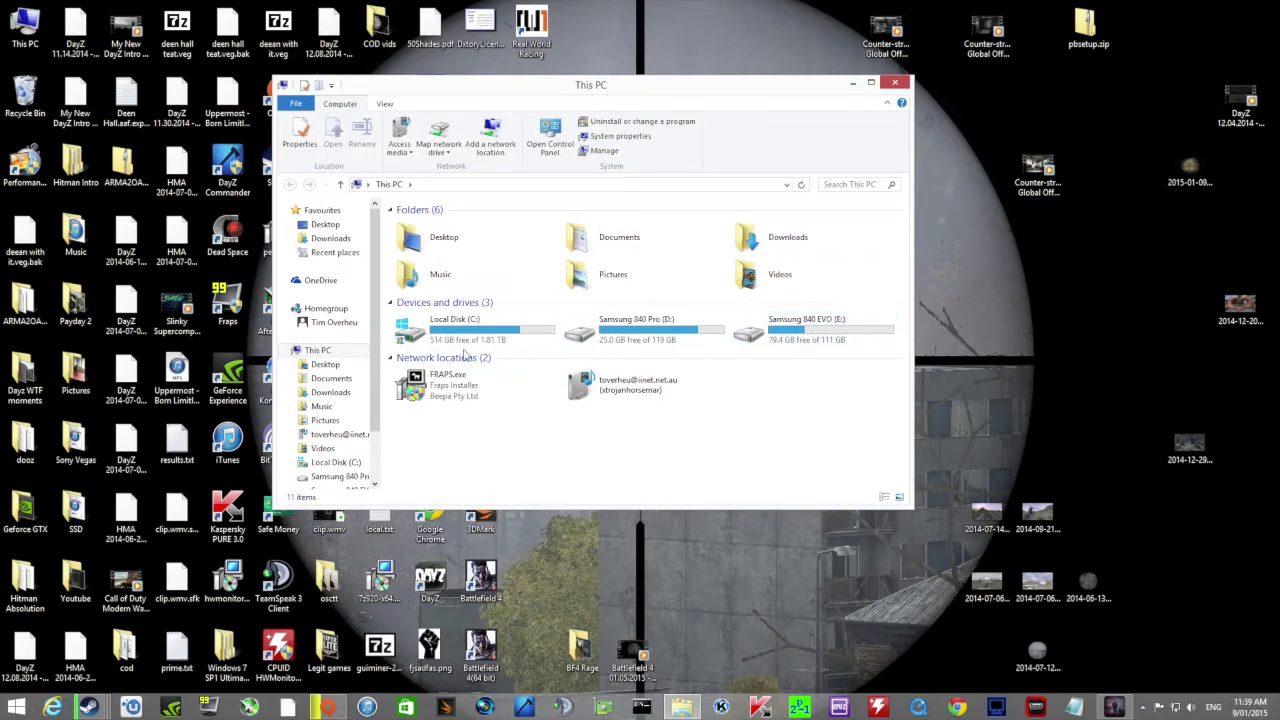
{"action": "left_click", "coordinate": [604, 155]}
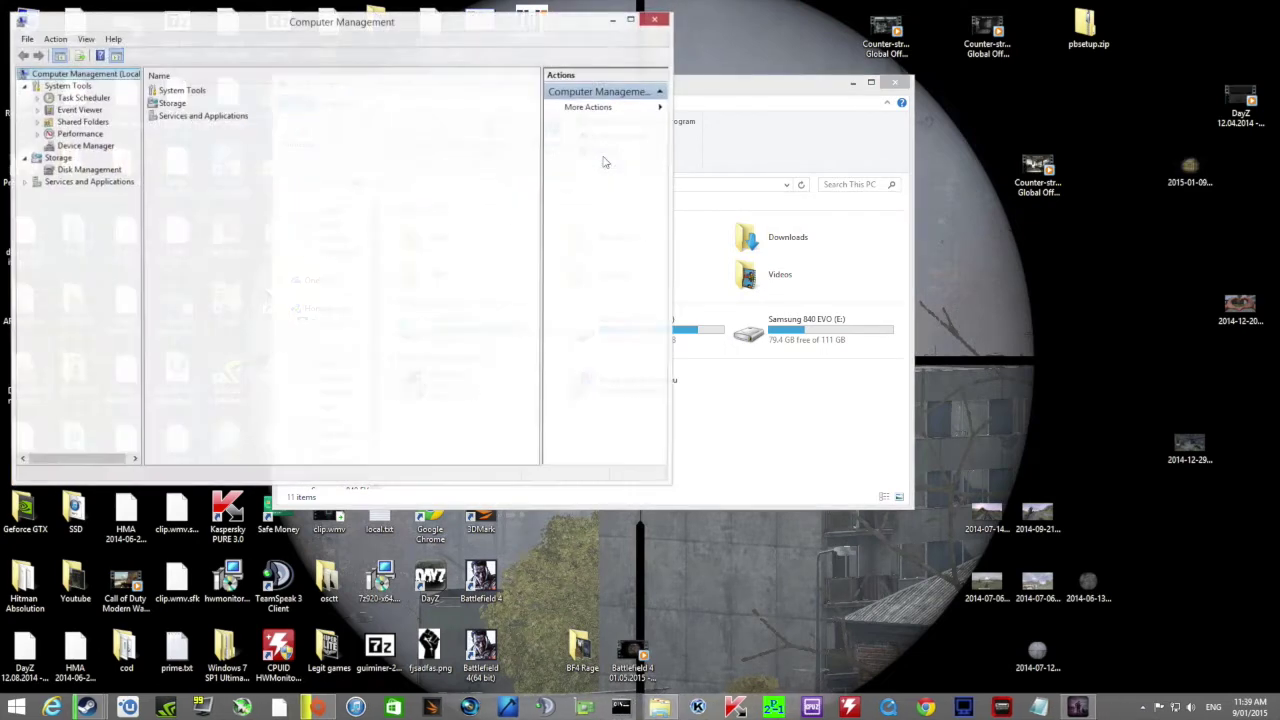
{"action": "left_click", "coordinate": [90, 170]}
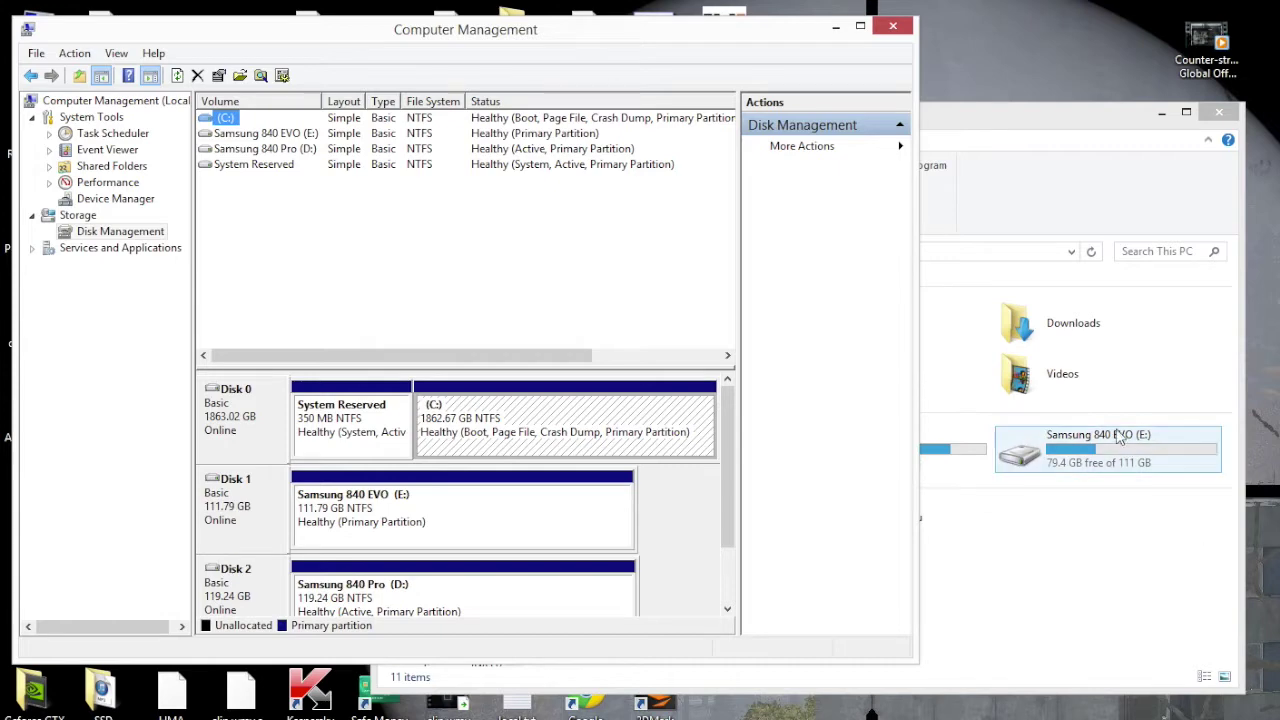
Enable ReadyBoost on the Samsung 840 EVO (E:) drive with 32768 MB reserved, apply it, and close the drive's properties
{"action": "left_click_drag", "start_coordinate": [1036, 116], "coordinate": [1243, 126]}
{"action": "right_click", "coordinate": [468, 503]}
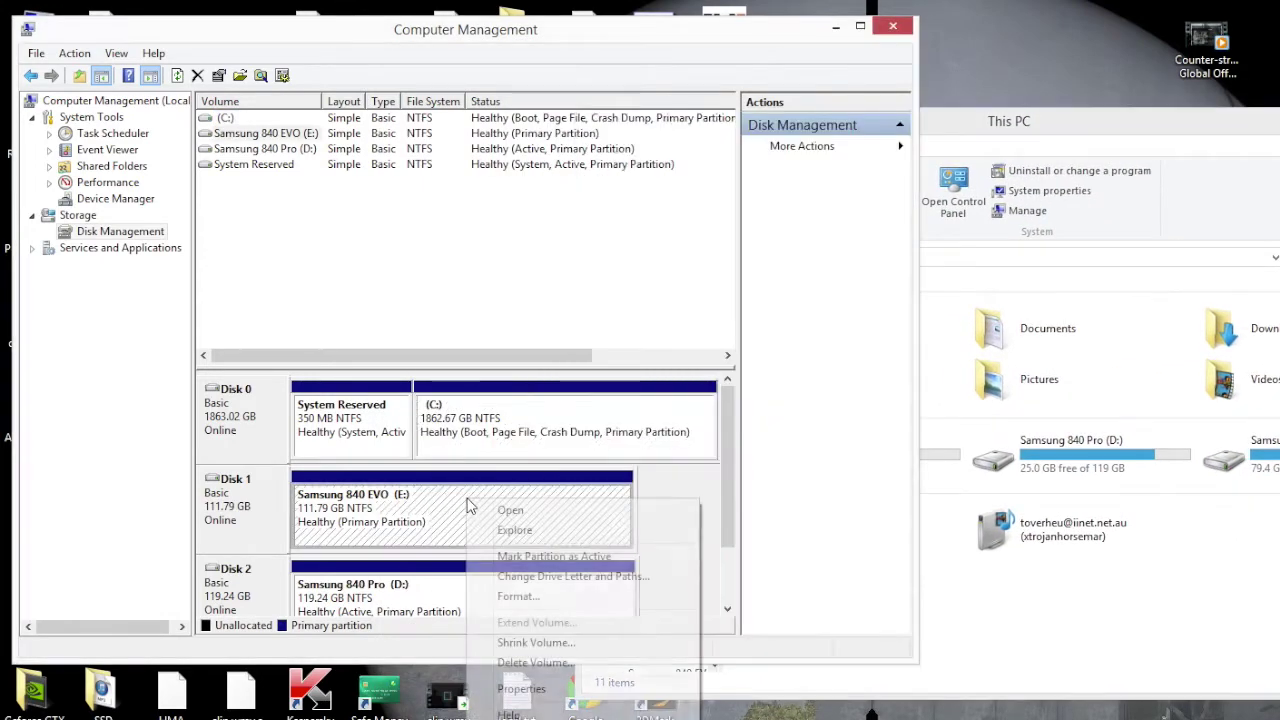
{"action": "left_click", "coordinate": [563, 690]}
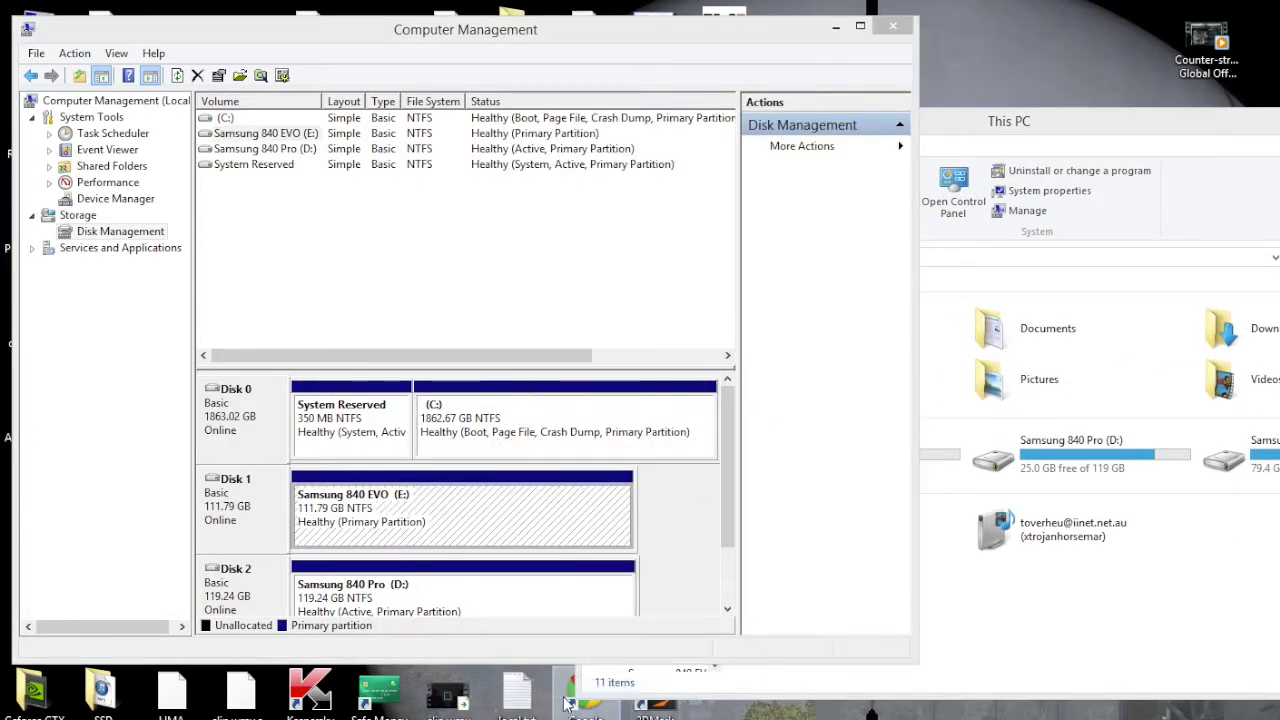
{"action": "left_click", "coordinate": [700, 528]}
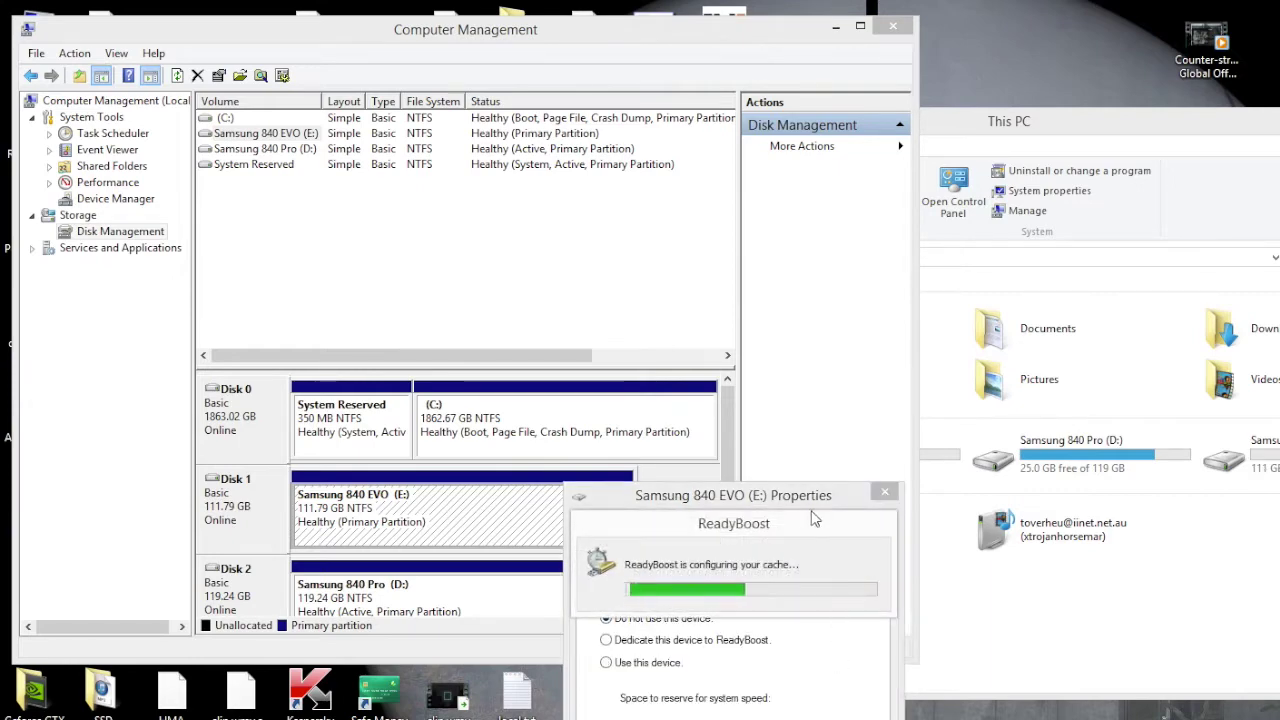
{"action": "left_click_drag", "start_coordinate": [790, 505], "coordinate": [808, 160]}
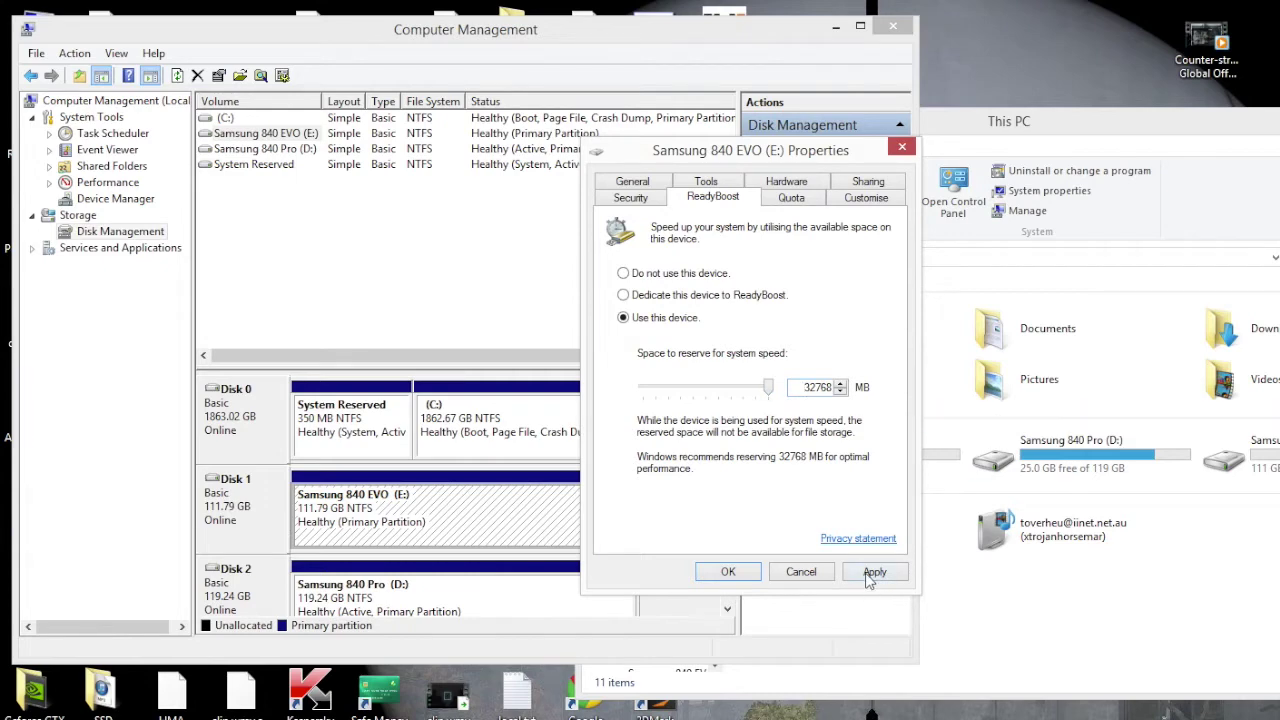
{"action": "left_click", "coordinate": [872, 572]}
{"action": "left_click", "coordinate": [902, 149]}
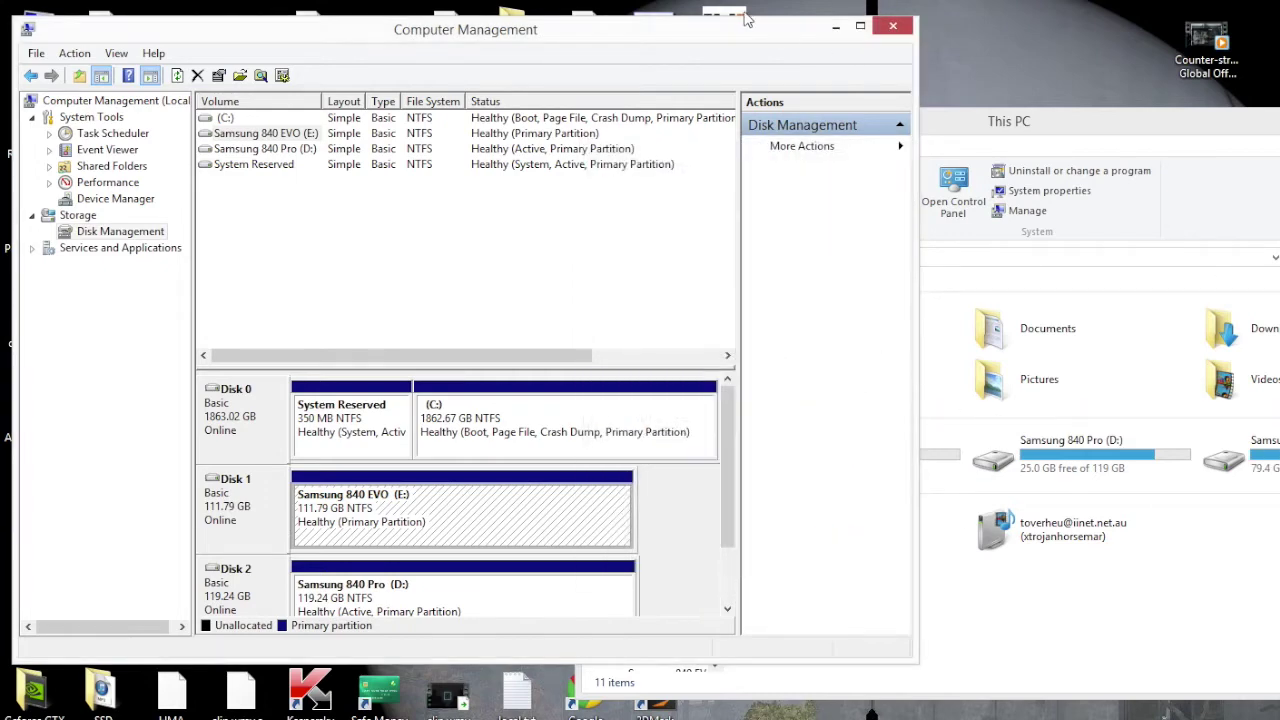
{"action": "left_click_drag", "start_coordinate": [705, 35], "coordinate": [697, 135]}
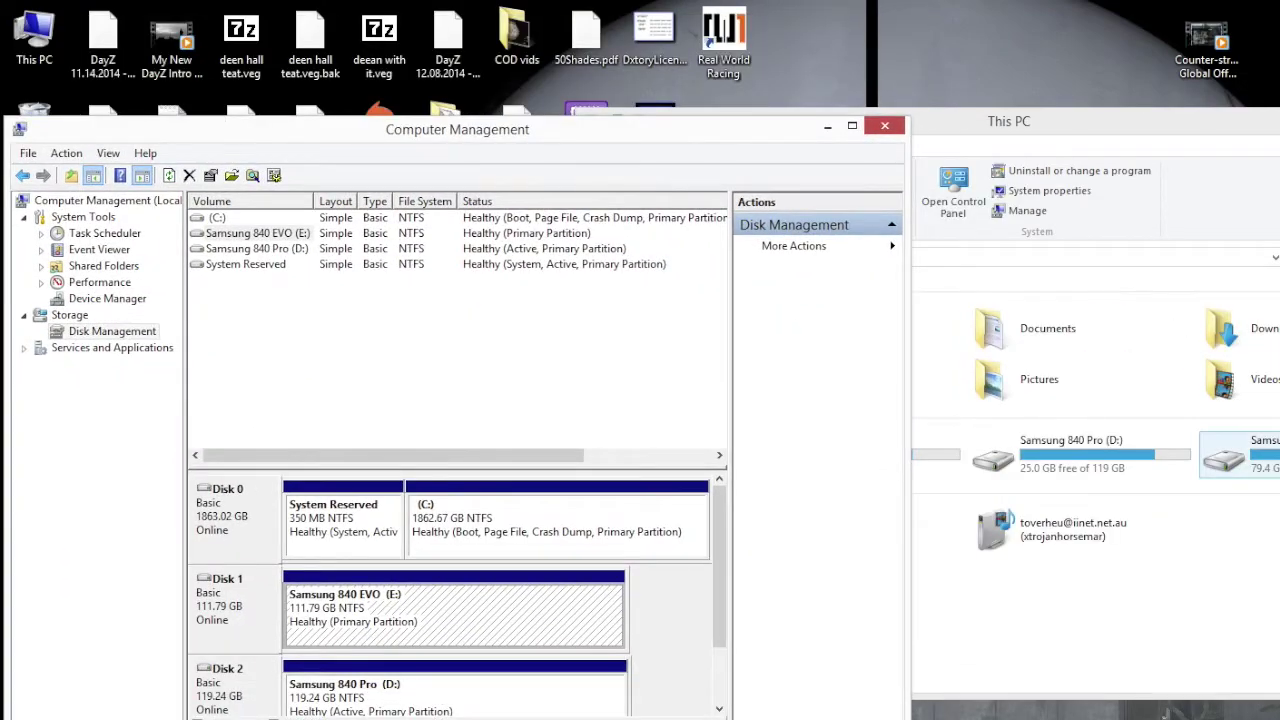
{"action": "left_click_drag", "start_coordinate": [543, 134], "coordinate": [765, 40]}
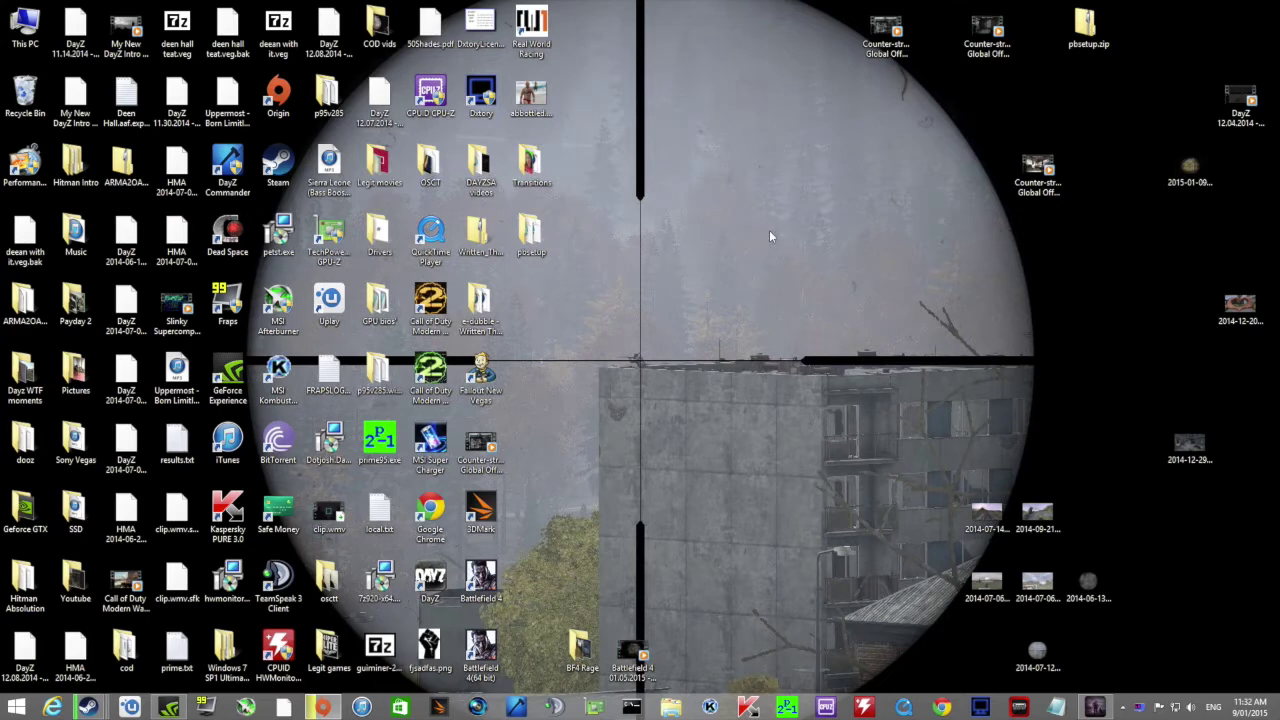
Open MSI Afterburner, apply the graphics card settings, and check the temperature limit linked to the power limit
{"action": "left_click", "coordinate": [247, 708]}
{"action": "left_click", "coordinate": [698, 380]}
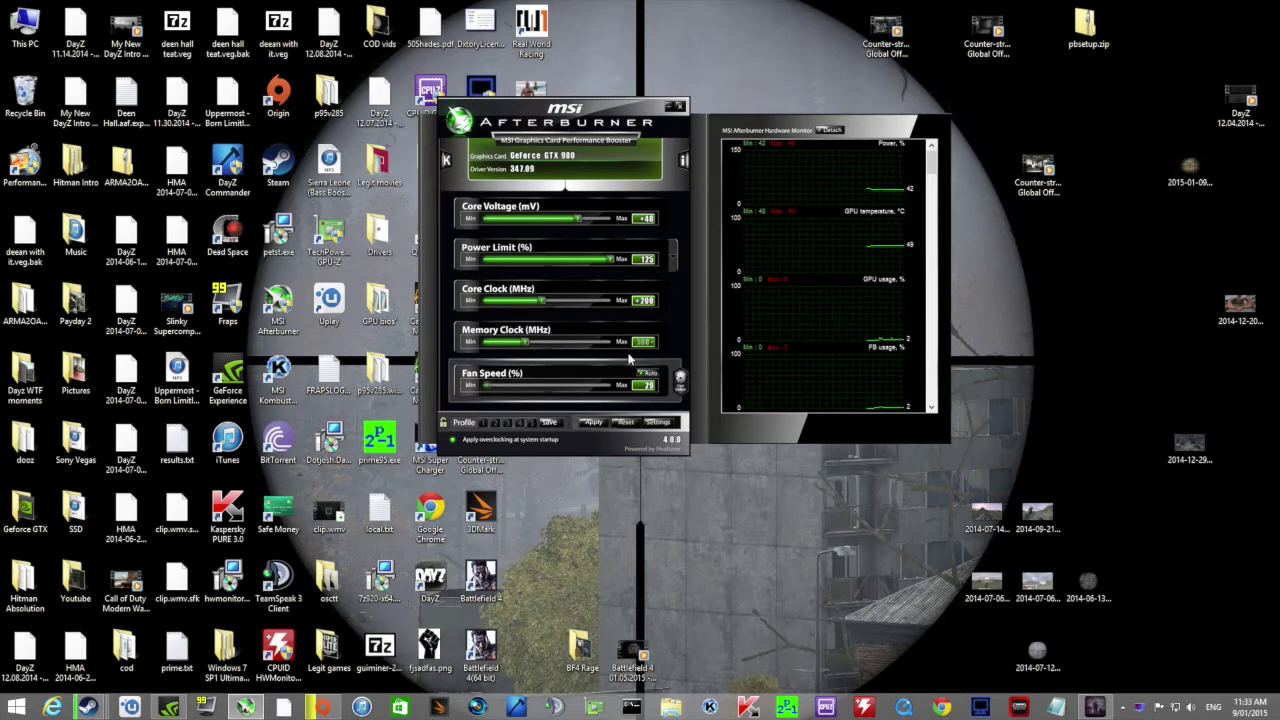
{"action": "left_click", "coordinate": [591, 421]}
{"action": "left_click", "coordinate": [671, 258]}
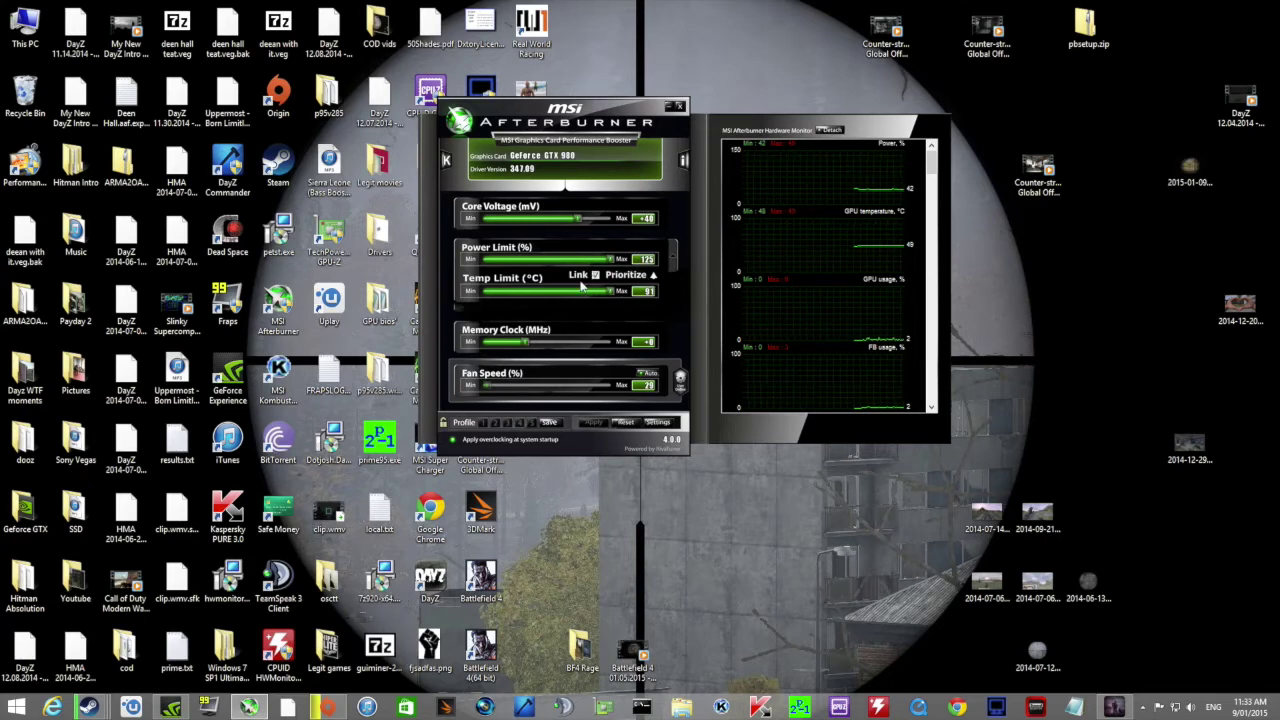
{"action": "left_click", "coordinate": [672, 258]}
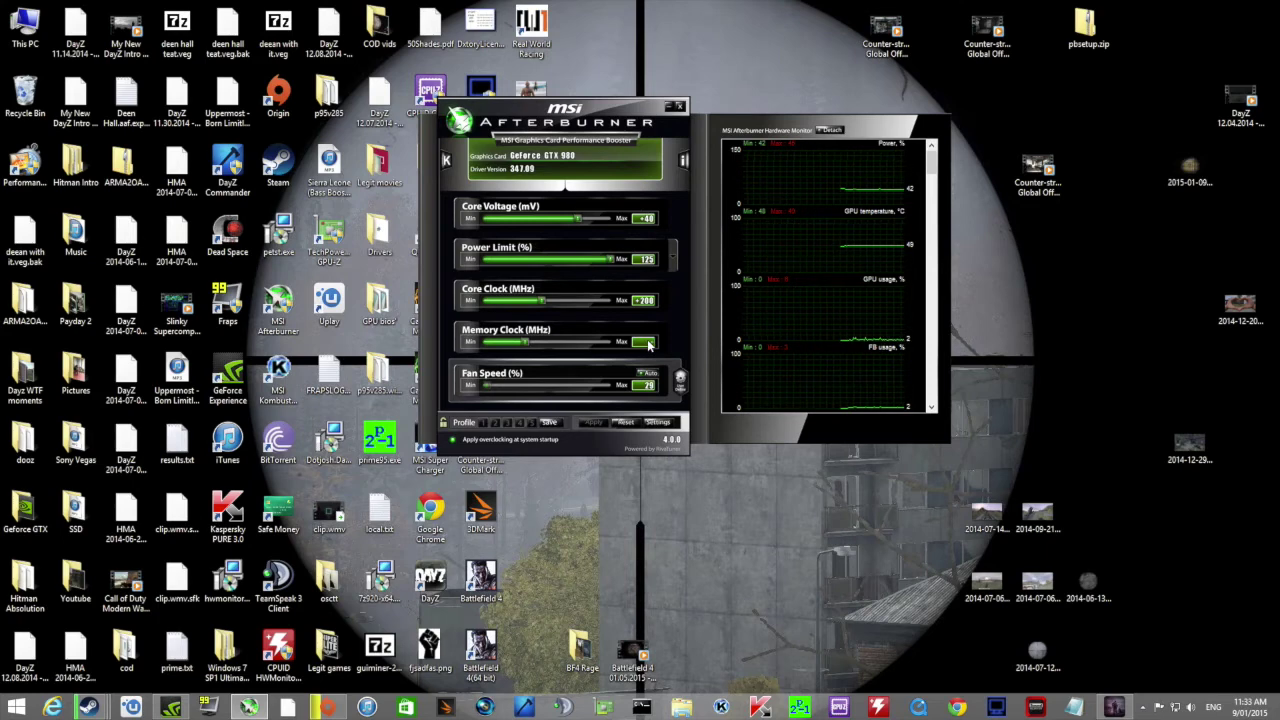
Set the memory clock offset to 300 MHz and apply the overclock
{"action": "type", "text": "300"}
{"action": "key", "text": "Return"}
{"action": "left_click", "coordinate": [590, 423]}
Switch off automatic fan control and set the fan speed to 29%
{"action": "left_click", "coordinate": [647, 372]}
{"action": "left_click", "coordinate": [642, 386]}
{"action": "type", "text": "29"}
{"action": "key", "text": "Return"}
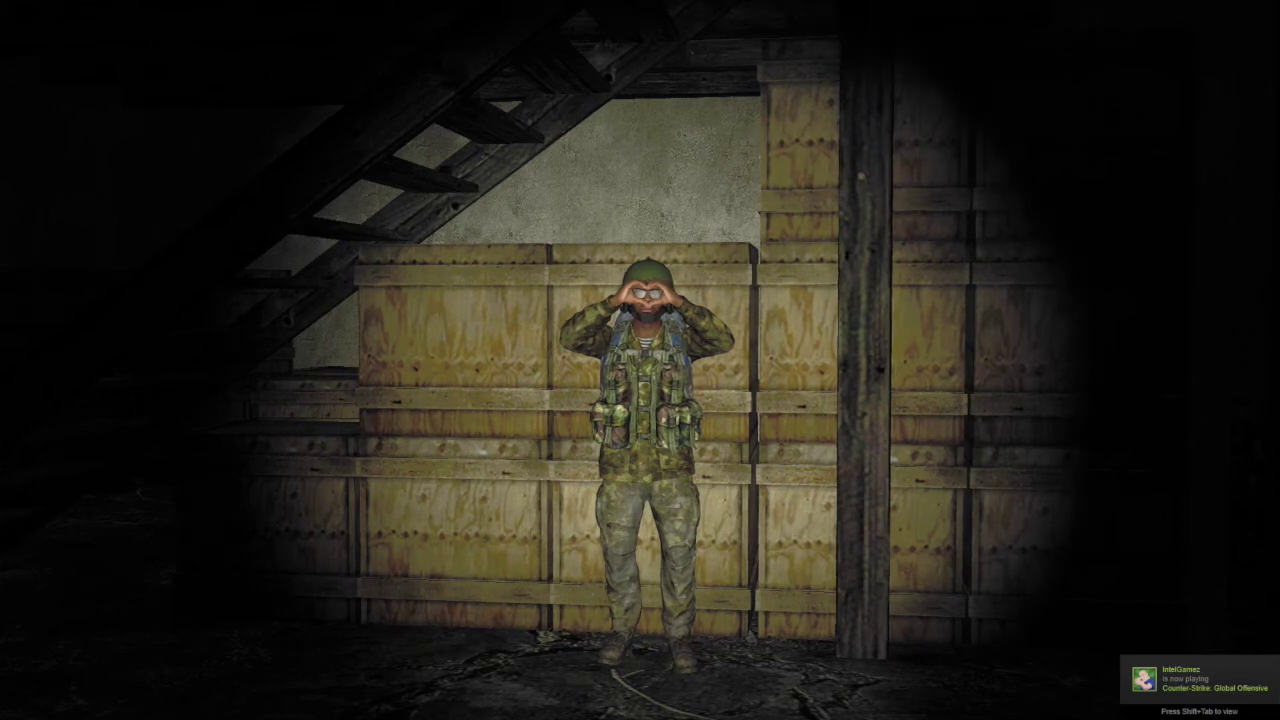
{"action": "key", "text": "F12"}
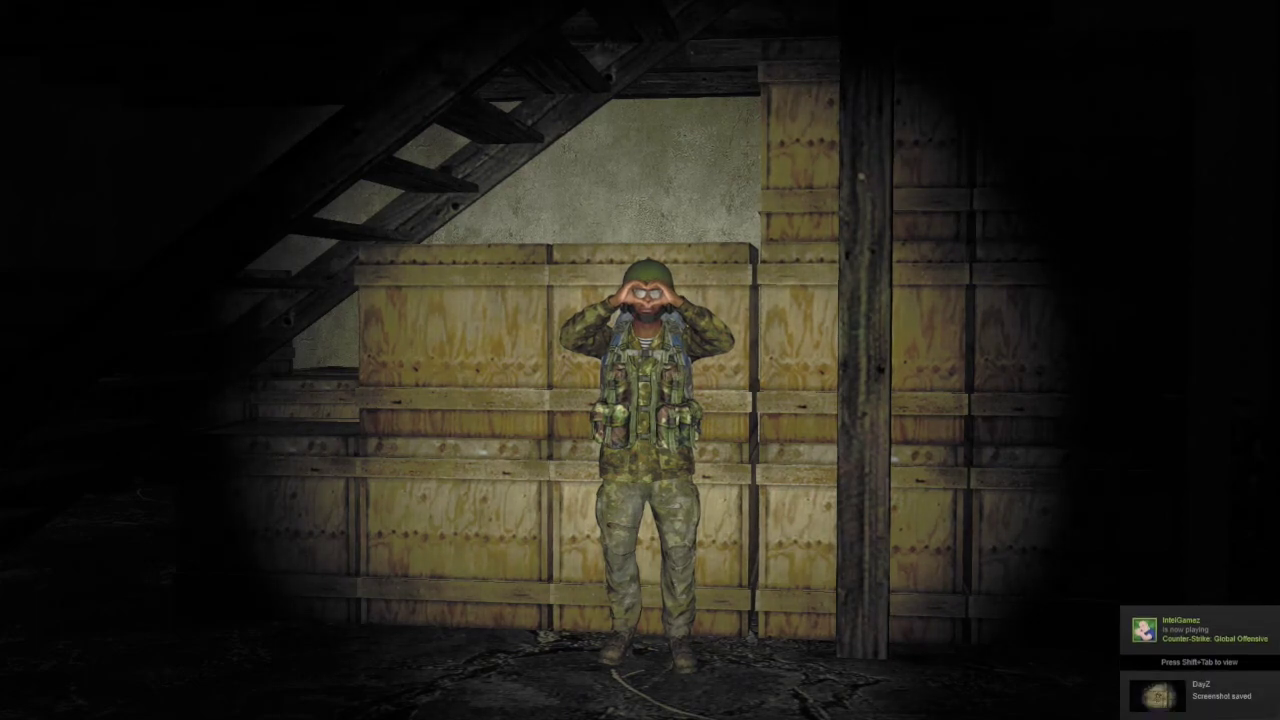